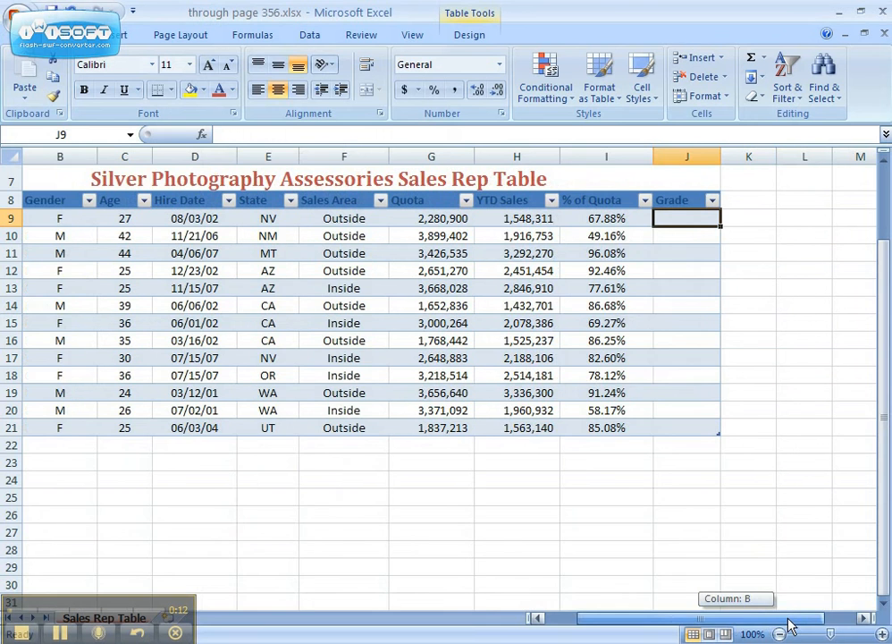
Widen columns L and M and enter the title Grade Table in cell L1
left_click_drag(789, 625, 772, 216)
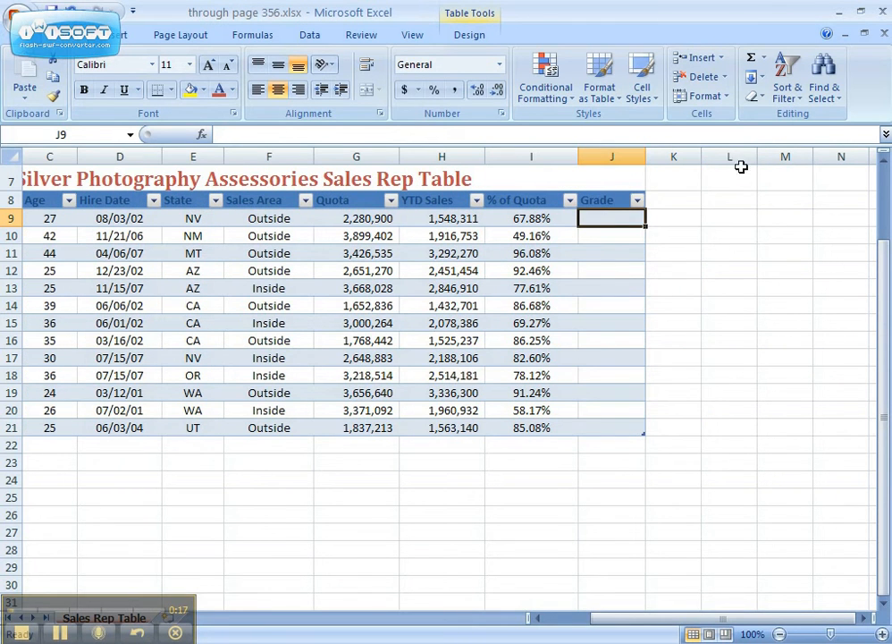
left_click_drag(735, 157, 773, 157)
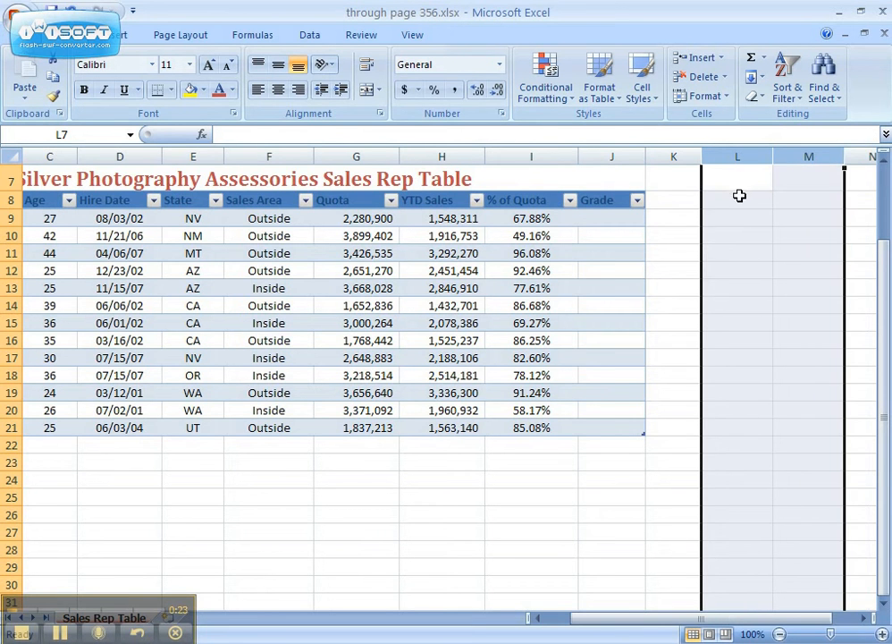
scroll(730, 197, "up", 1)
scroll(731, 196, "up", 1)
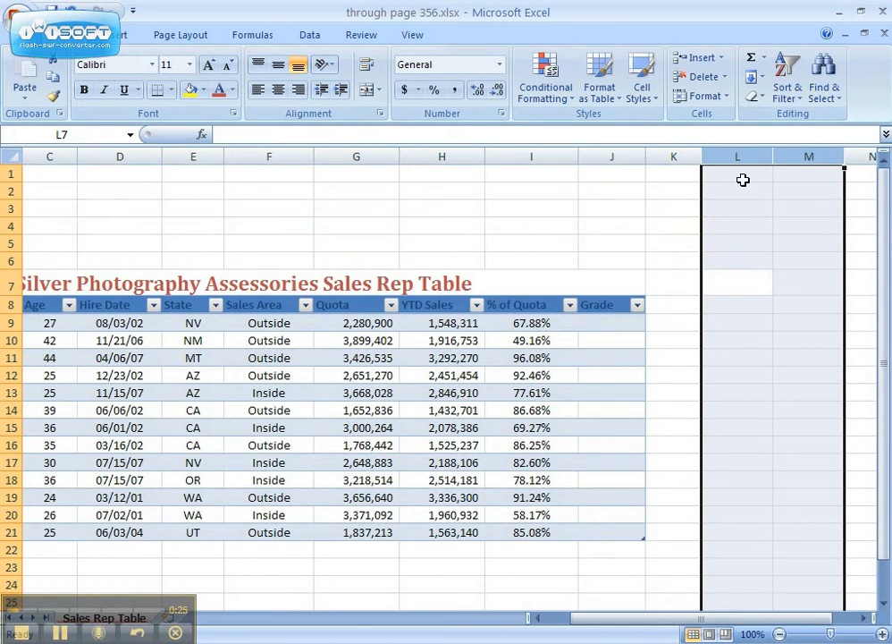
left_click(740, 177)
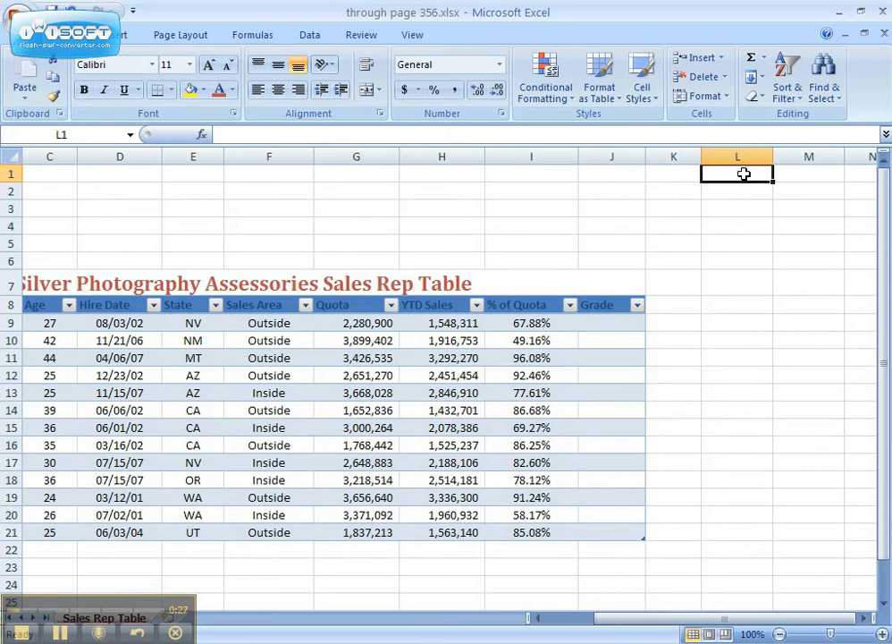
type("Gr")
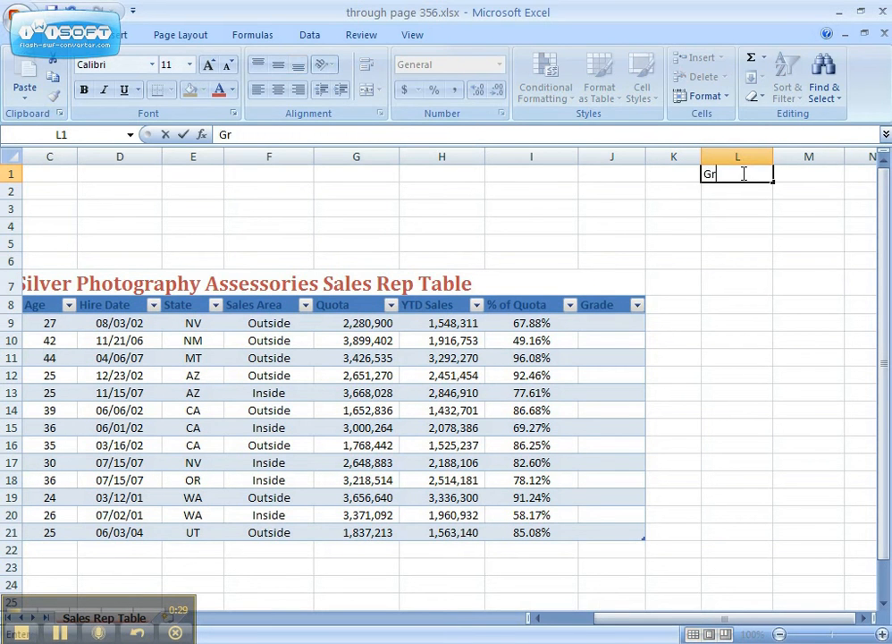
type("ade Table")
Copy the Sales Rep Table title's formatting from A7 to the Grade Table title, and merge and center it across L1:M1
left_click_drag(614, 619, 550, 637)
left_click(92, 275)
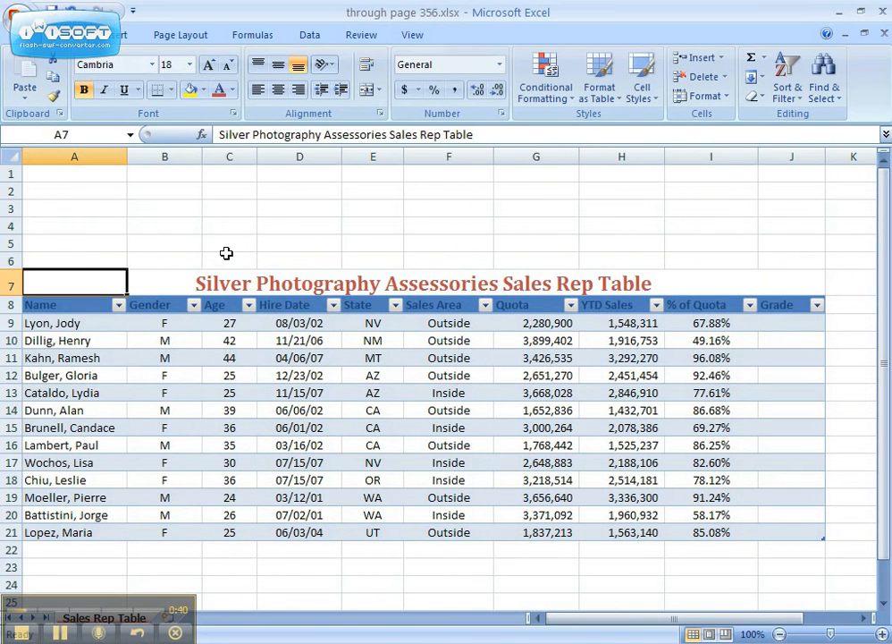
left_click_drag(713, 626, 771, 633)
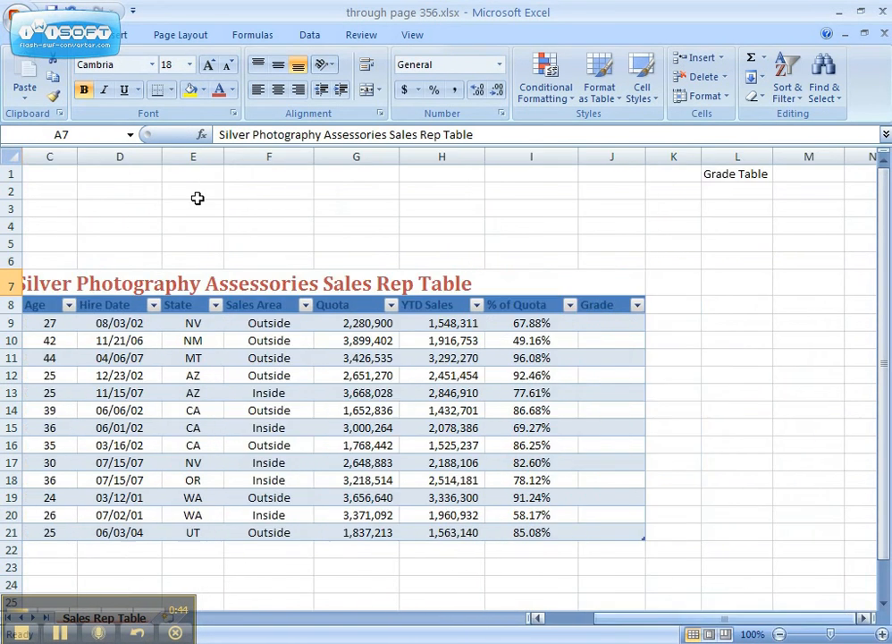
left_click(50, 97)
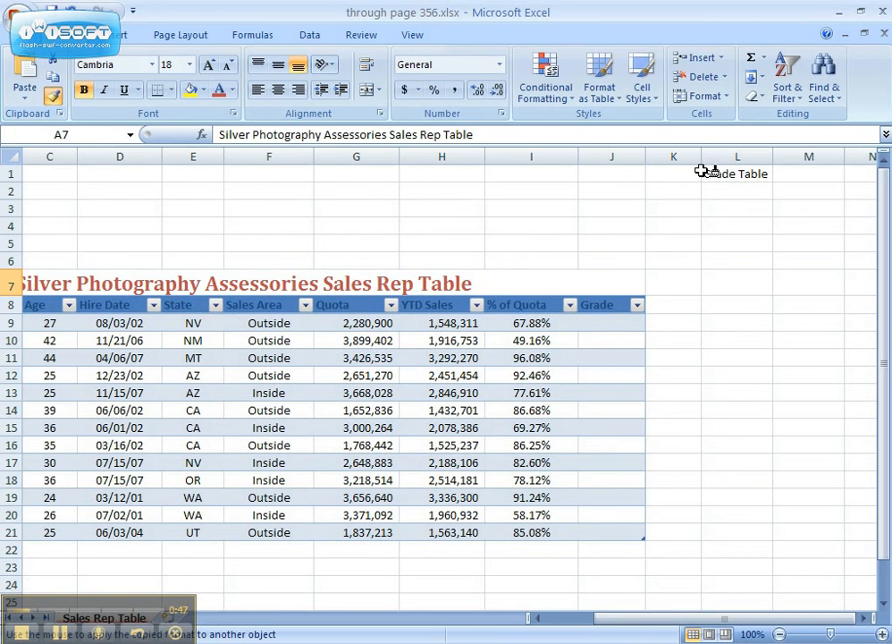
left_click(731, 175)
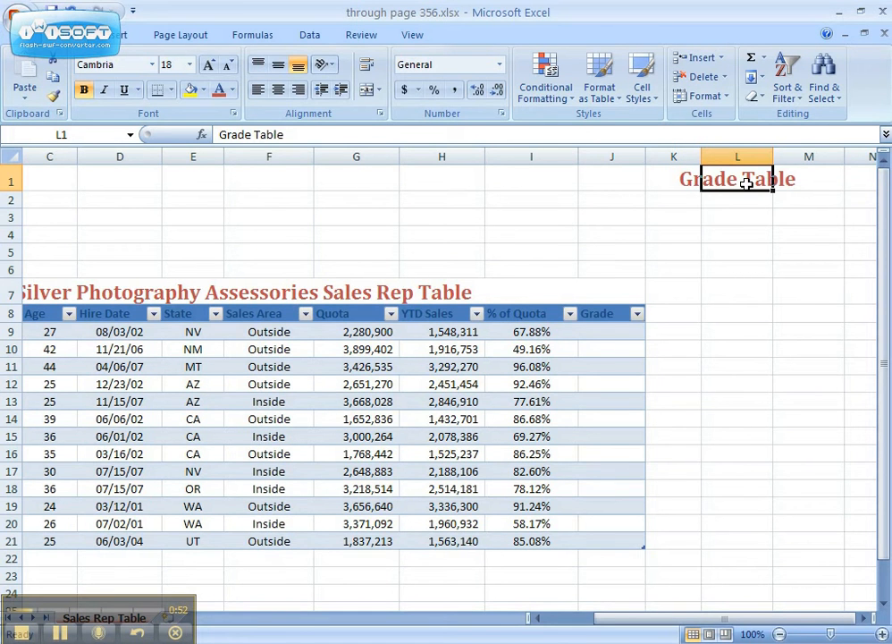
left_click_drag(747, 183, 805, 183)
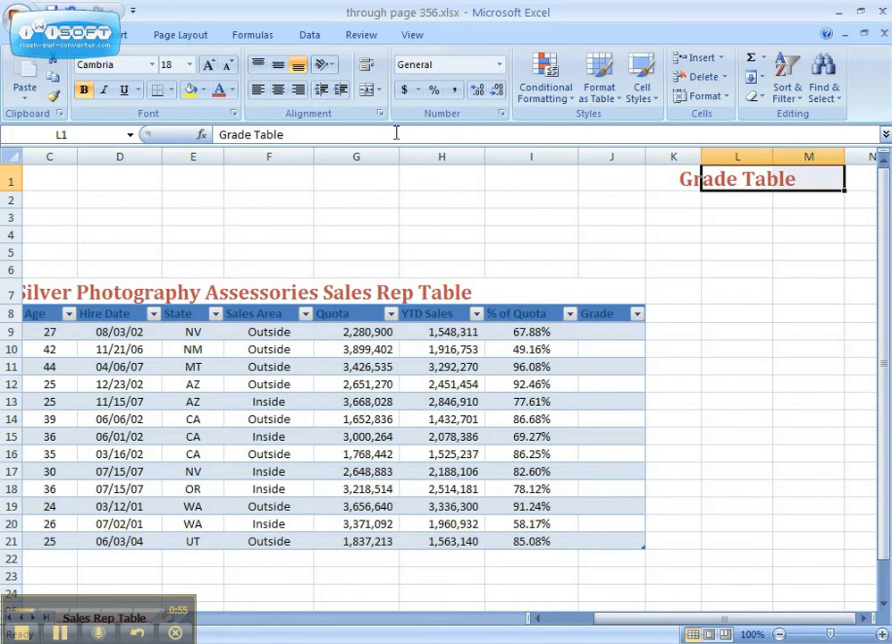
left_click(368, 91)
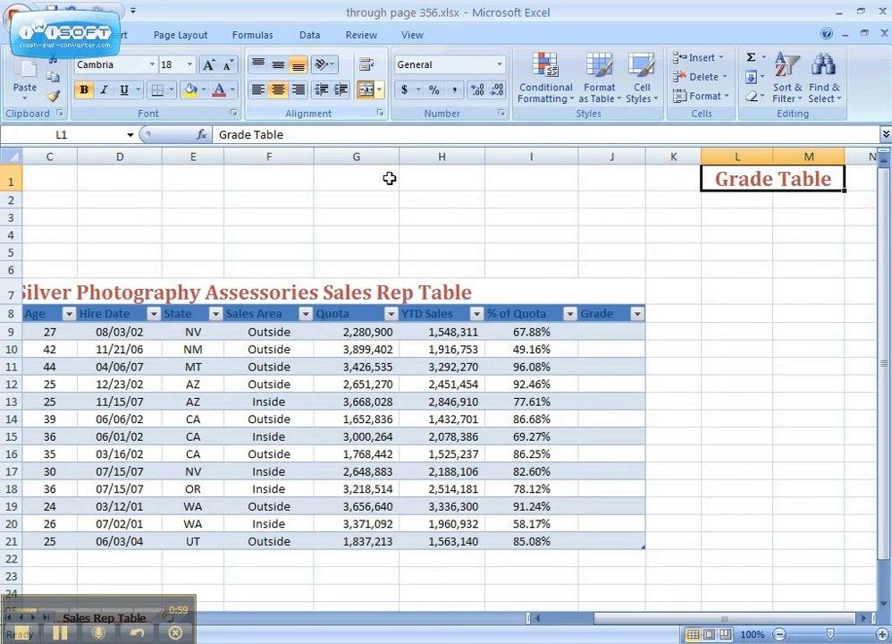
Copy the % of Quota and Grade headings with their formatting from I8:J8 to L2:M2
left_click(524, 315)
left_click(589, 315)
left_click_drag(528, 315, 589, 310)
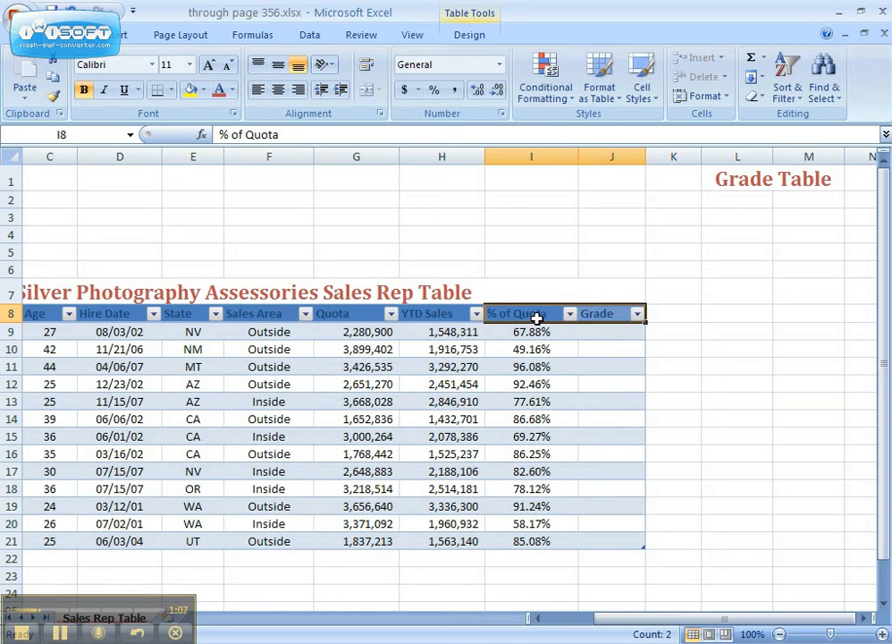
left_click(623, 303)
left_click(514, 313)
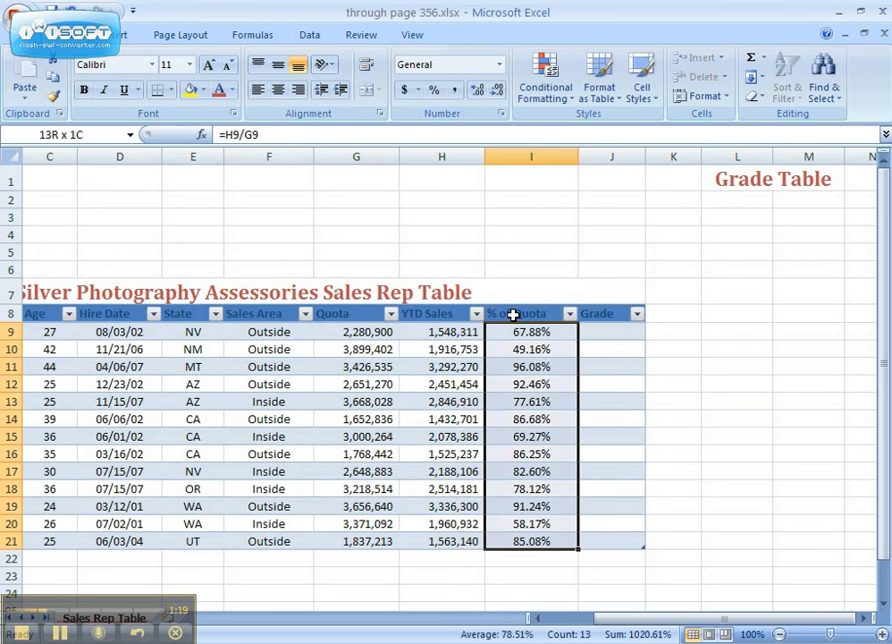
left_click_drag(514, 314, 610, 304)
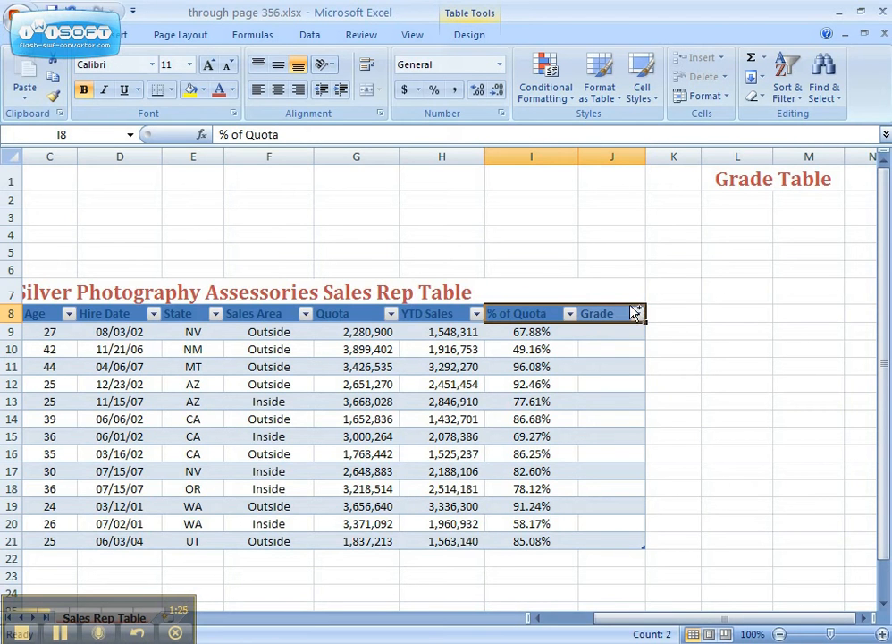
left_click_drag(634, 311, 808, 197)
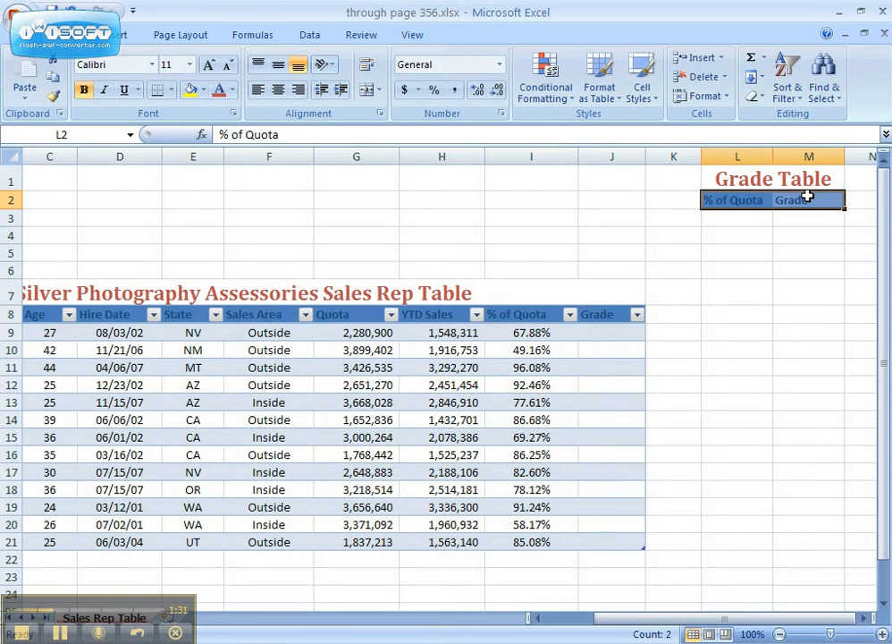
Fill L3:M7 with the grade scale 0% F, 60% D, 70% C, 80% B and 92% A, and center the entries
left_click(735, 219)
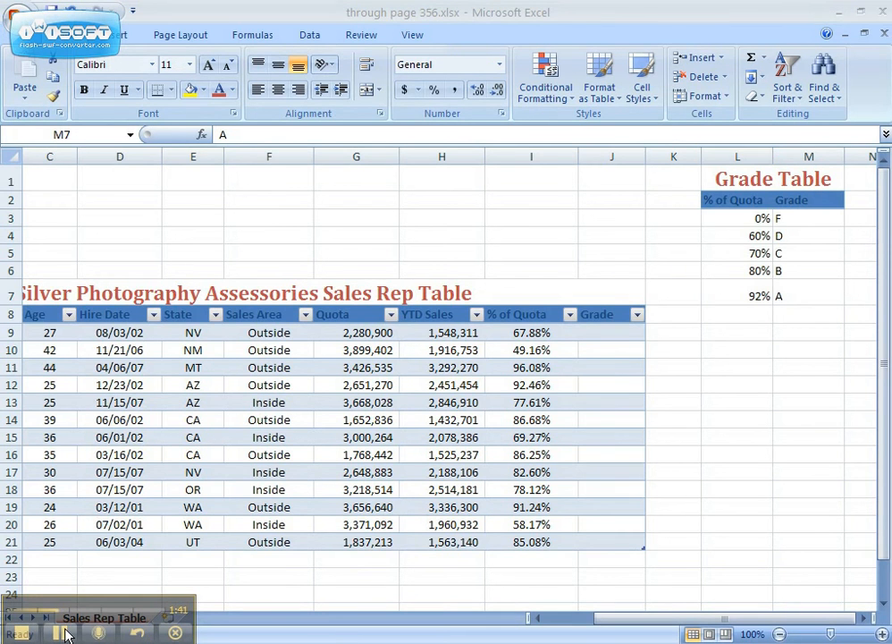
left_click(793, 237)
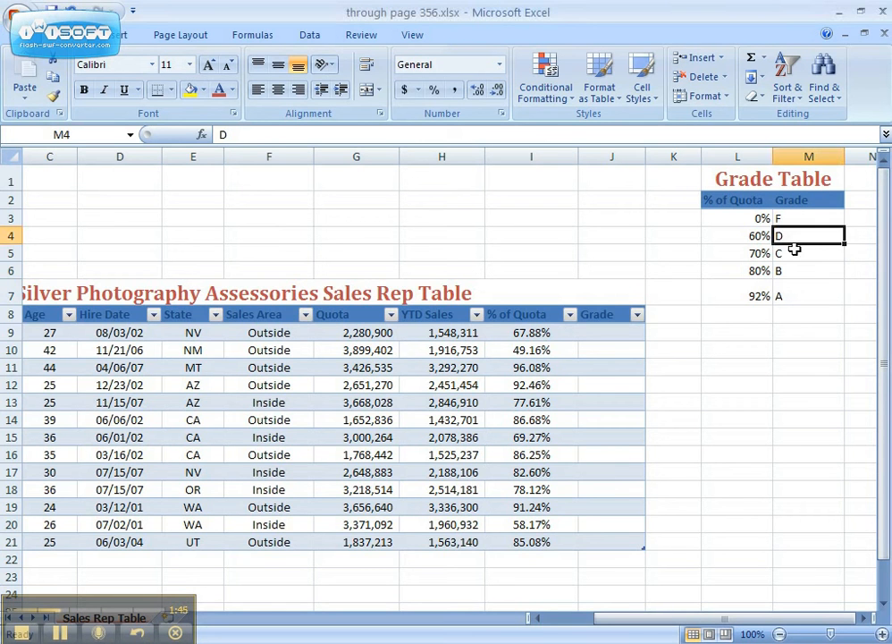
left_click(794, 252)
left_click(758, 219)
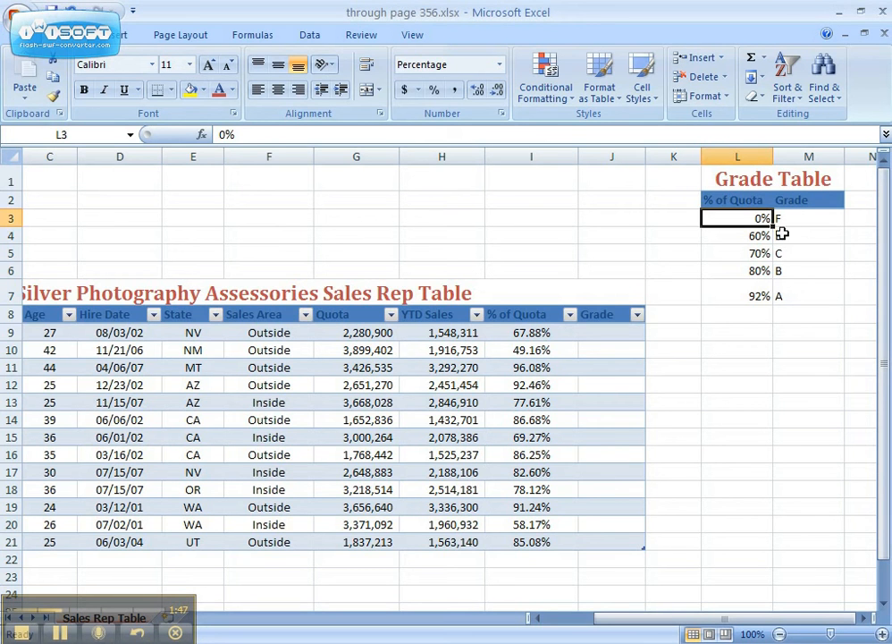
left_click(759, 235)
left_click(794, 235)
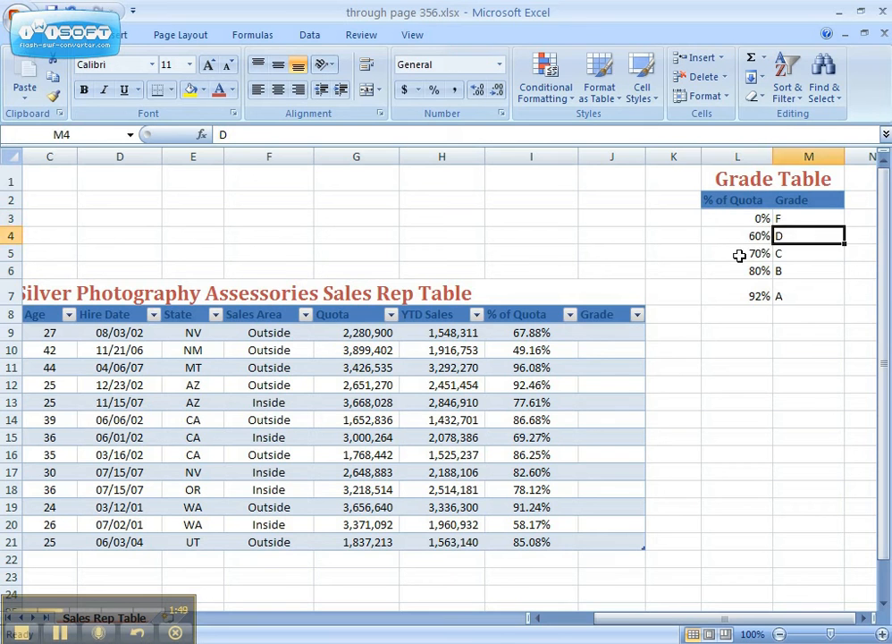
left_click(740, 256)
left_click(789, 253)
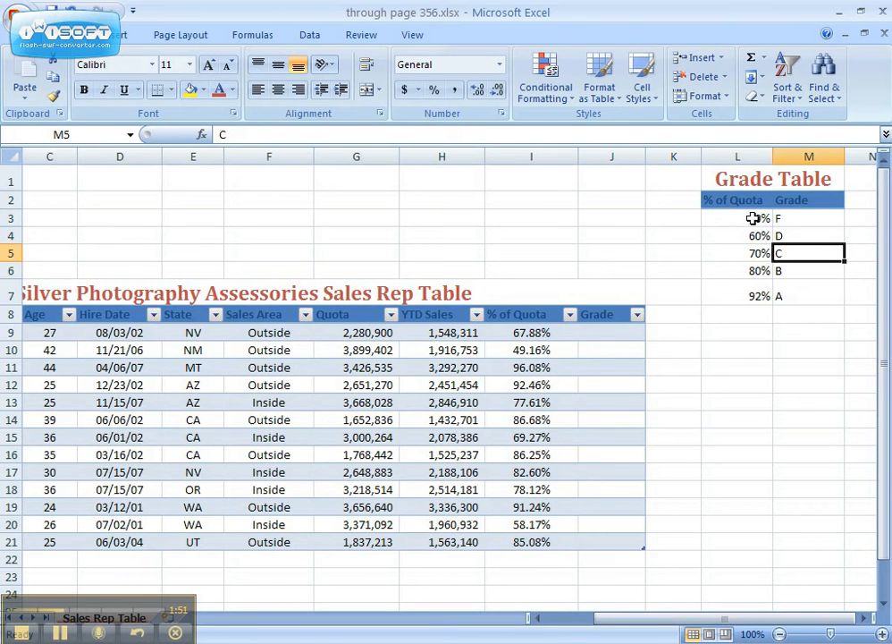
left_click_drag(753, 218, 811, 281)
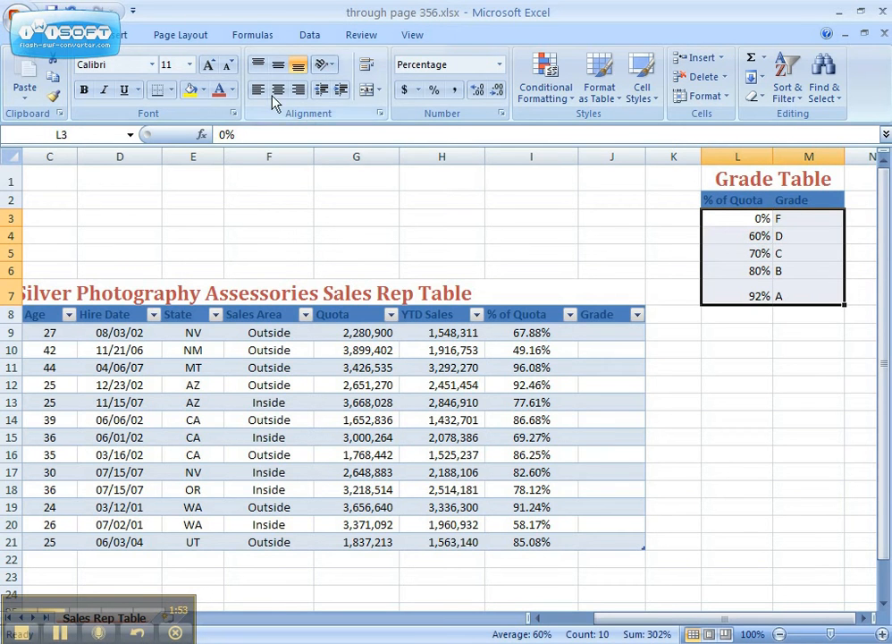
left_click(278, 93)
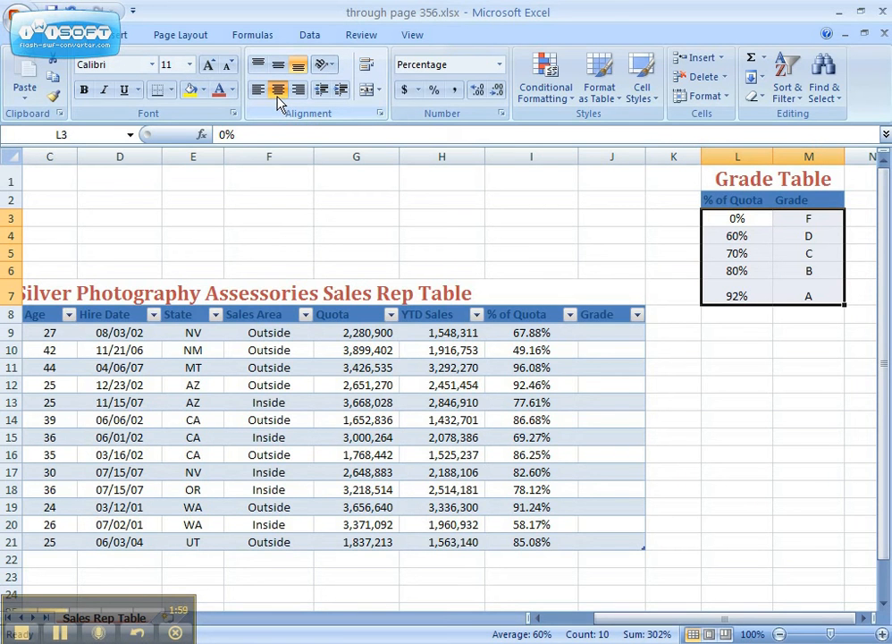
Enter =vlookup(i9, $l$3:$m$7, 2) in J9 to fill the Grade column from the grade table
left_click(618, 335)
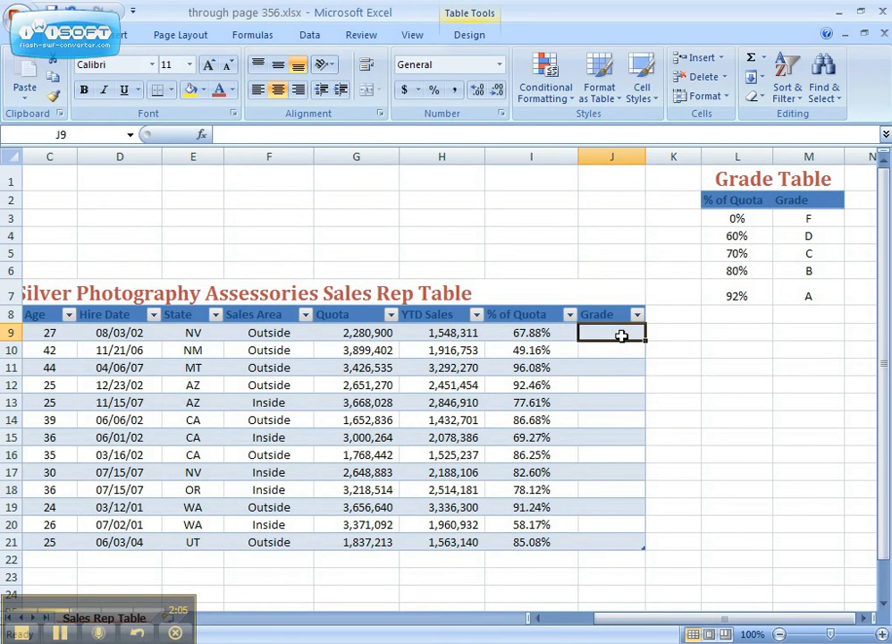
type("=v")
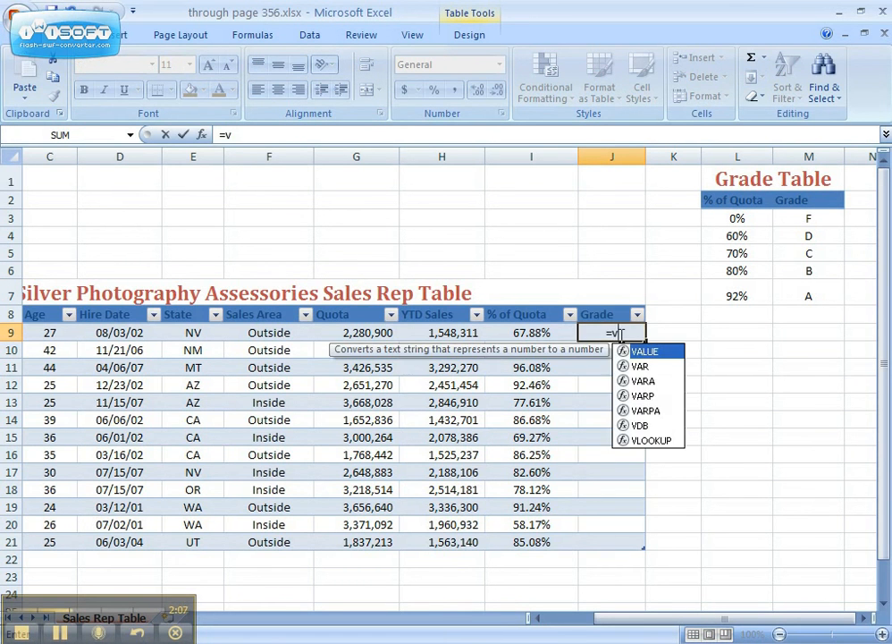
type("lookup")
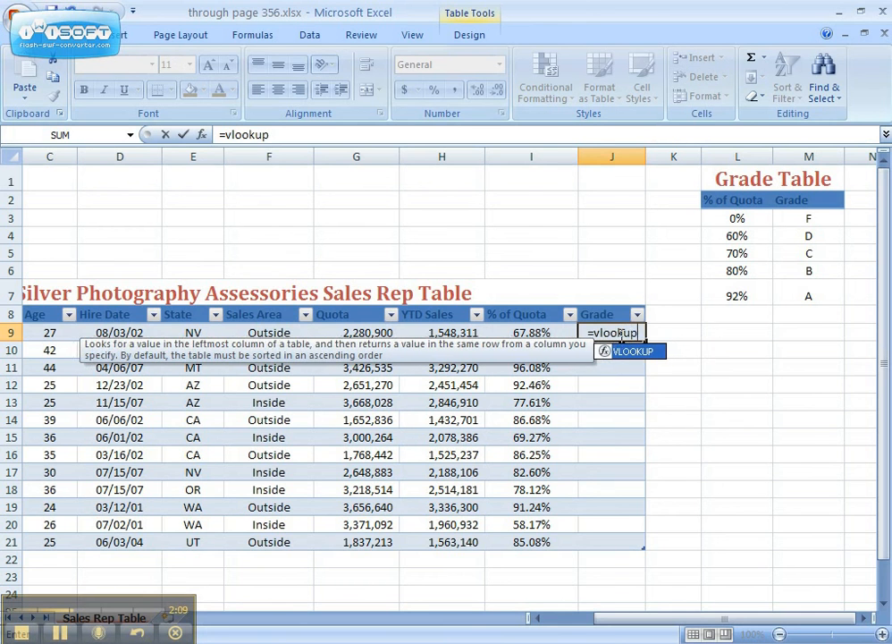
type("(")
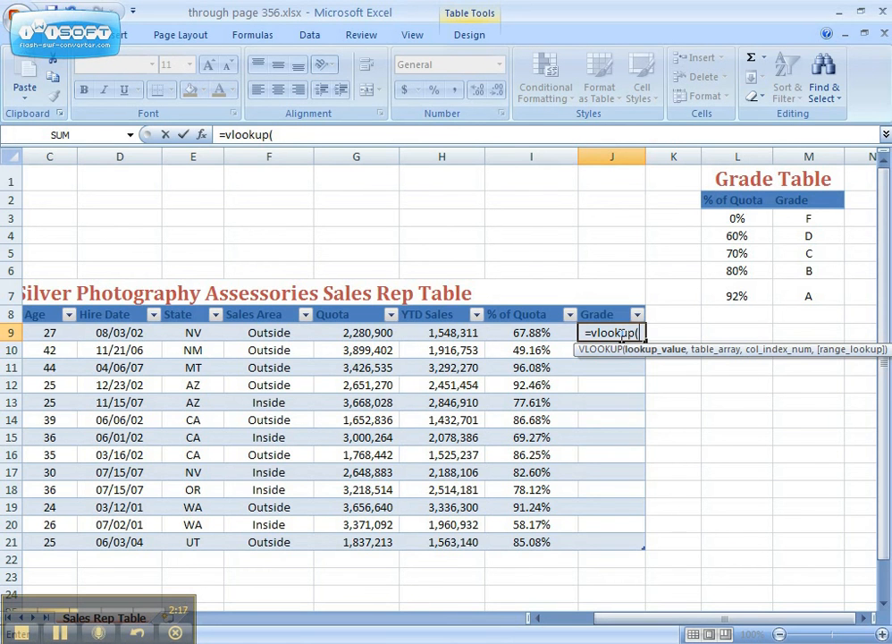
type("i9")
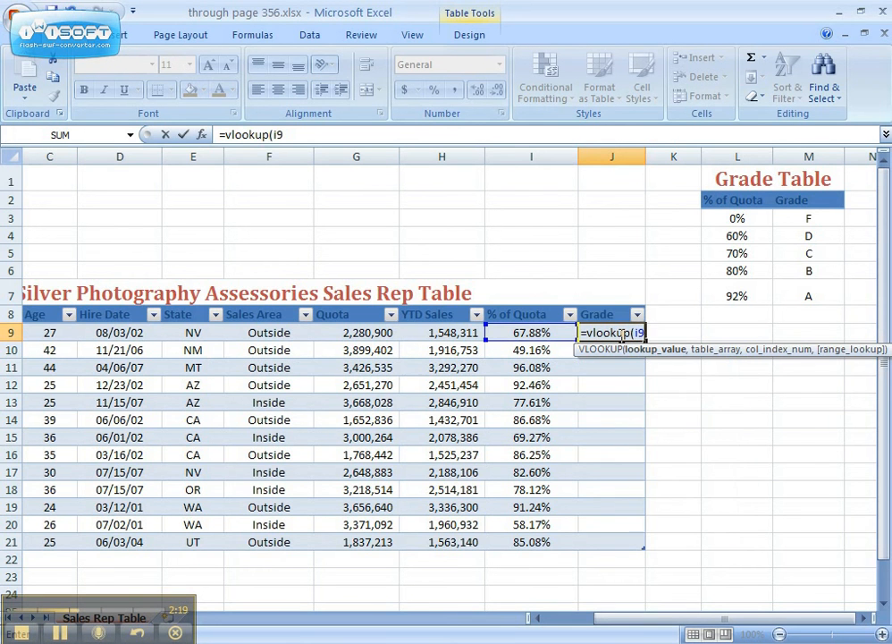
type(",")
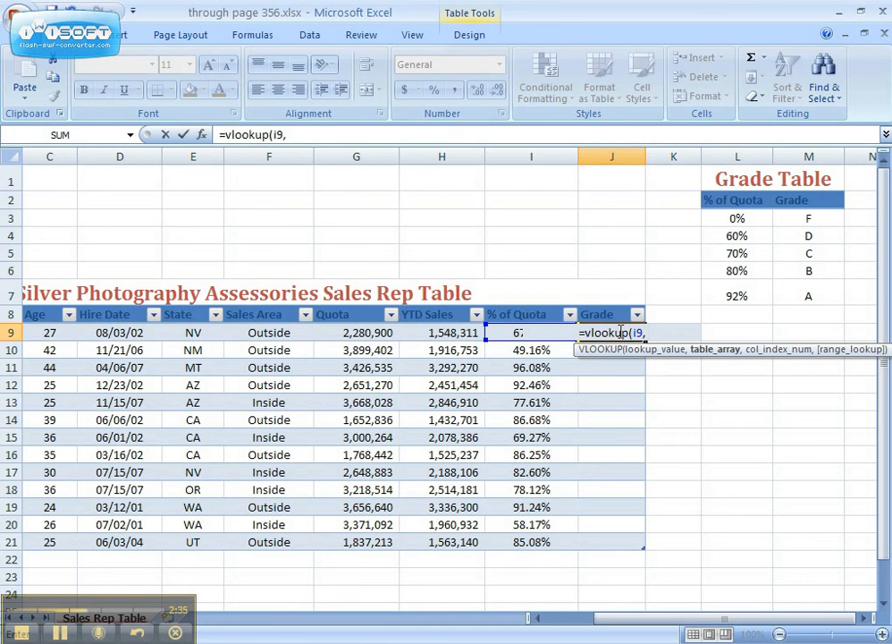
type("$")
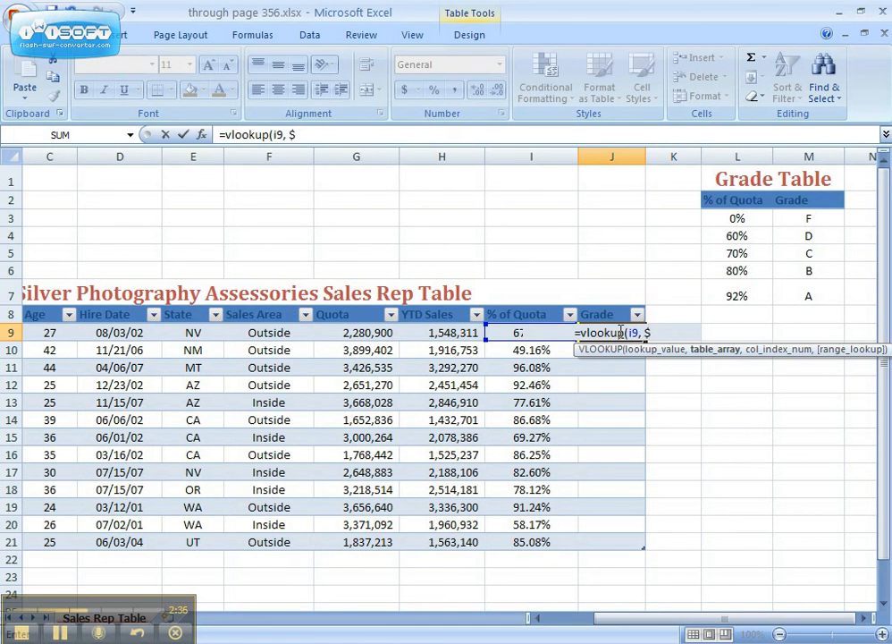
type("l$3")
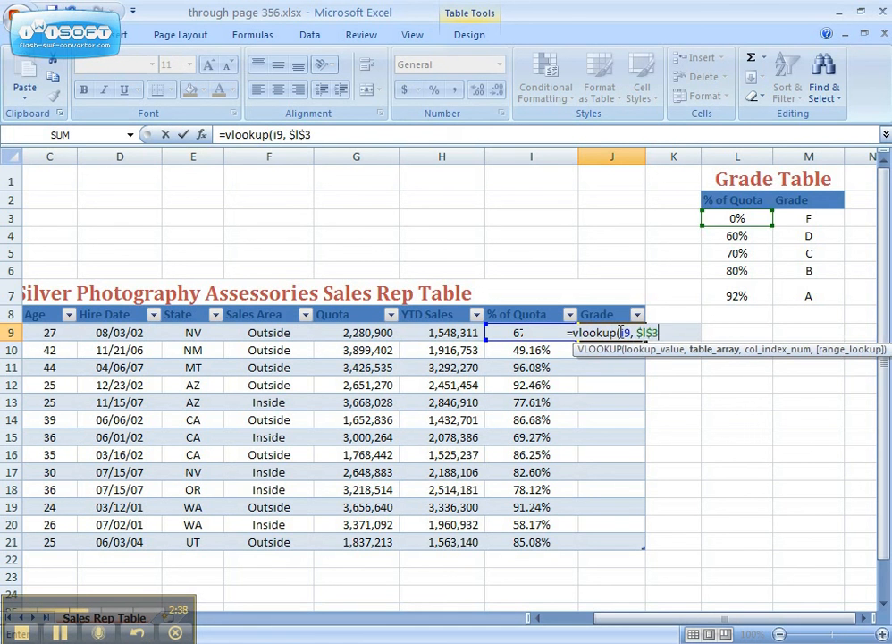
type(":$m")
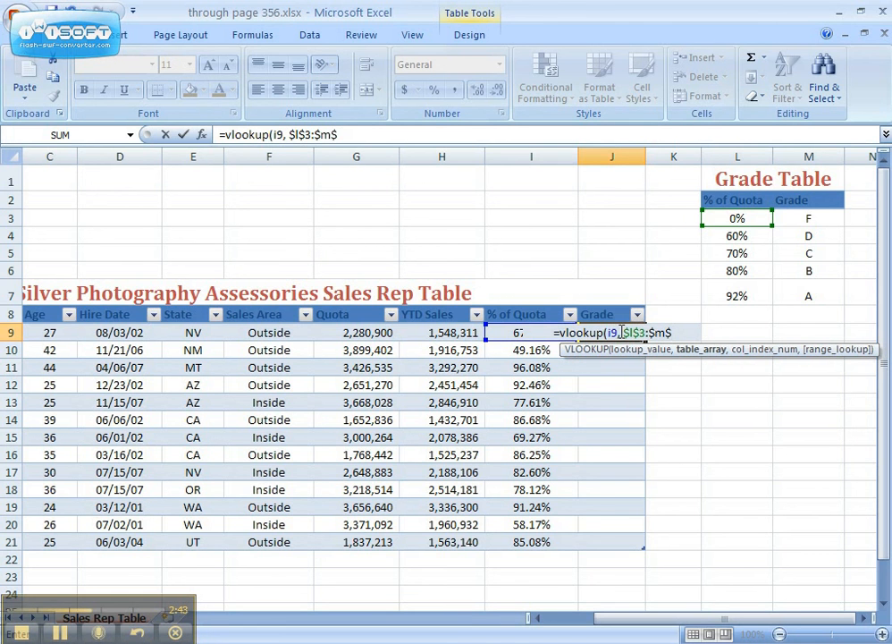
type("$7")
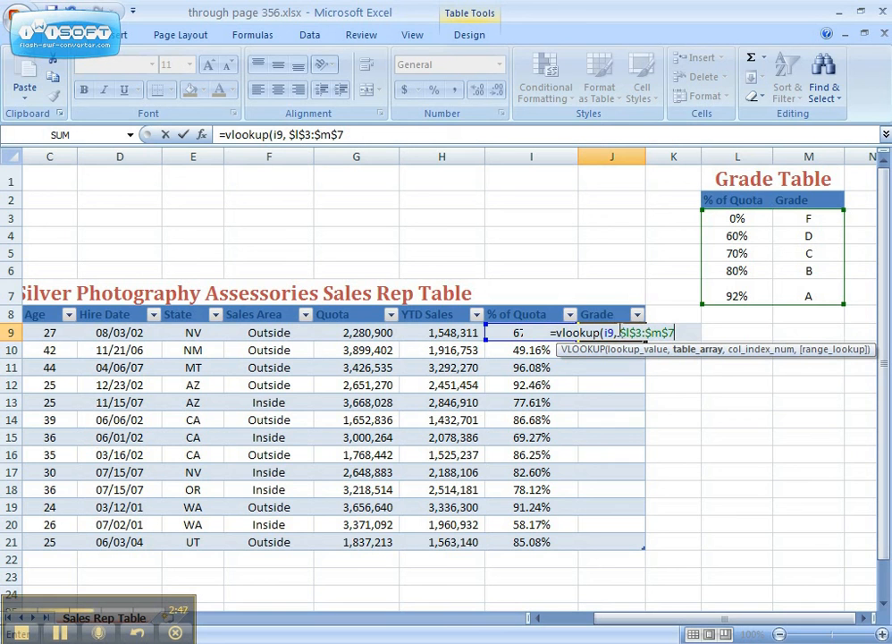
type(",")
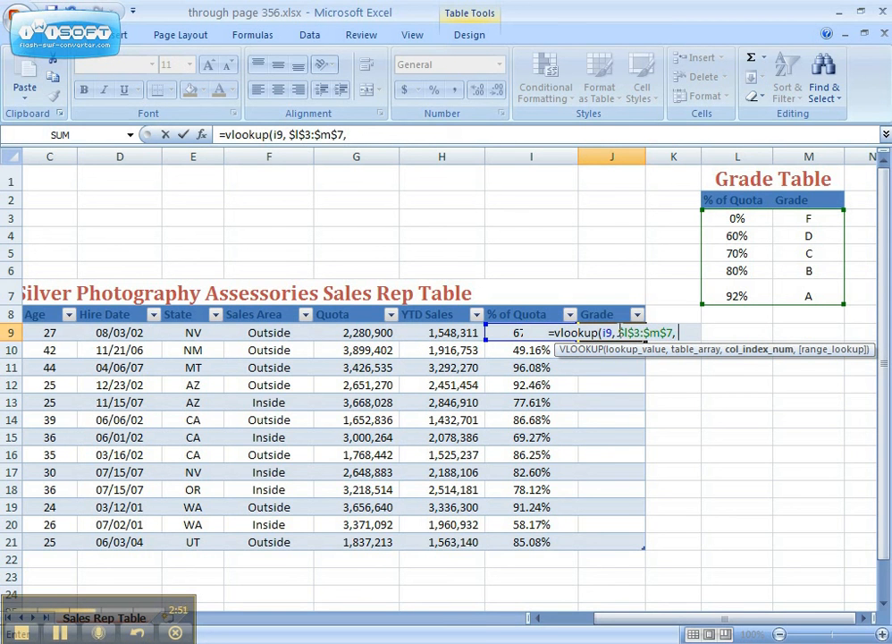
type(" 2")
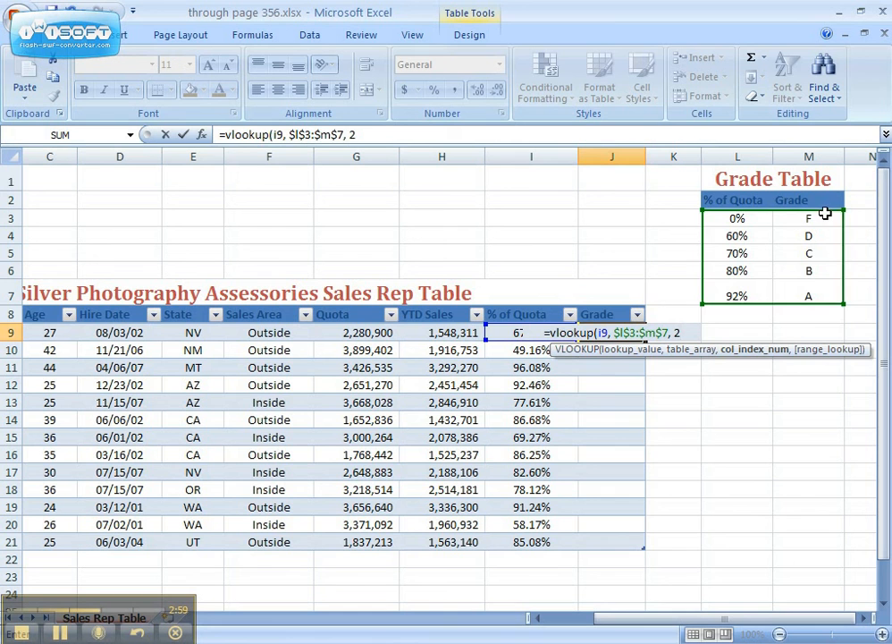
type(")")
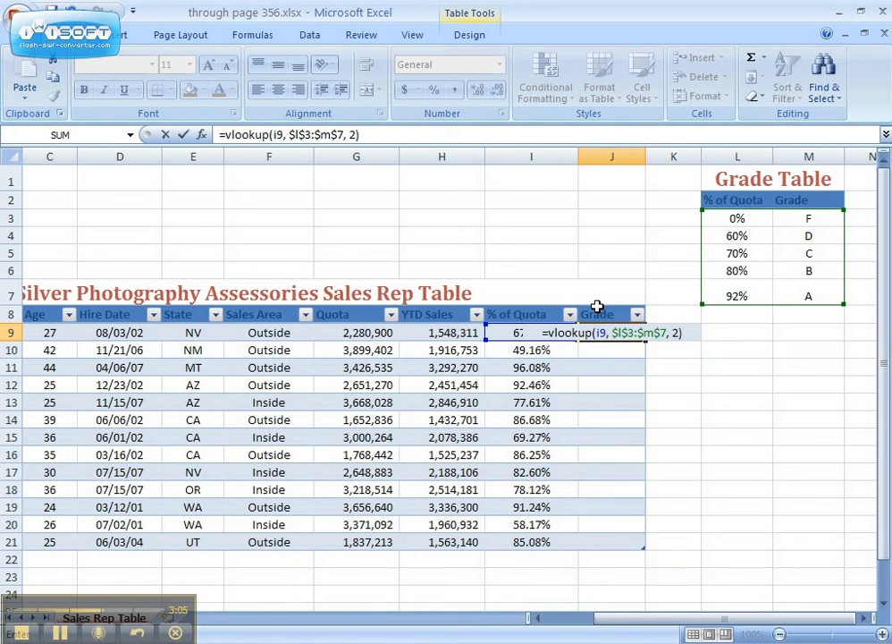
key("Return")
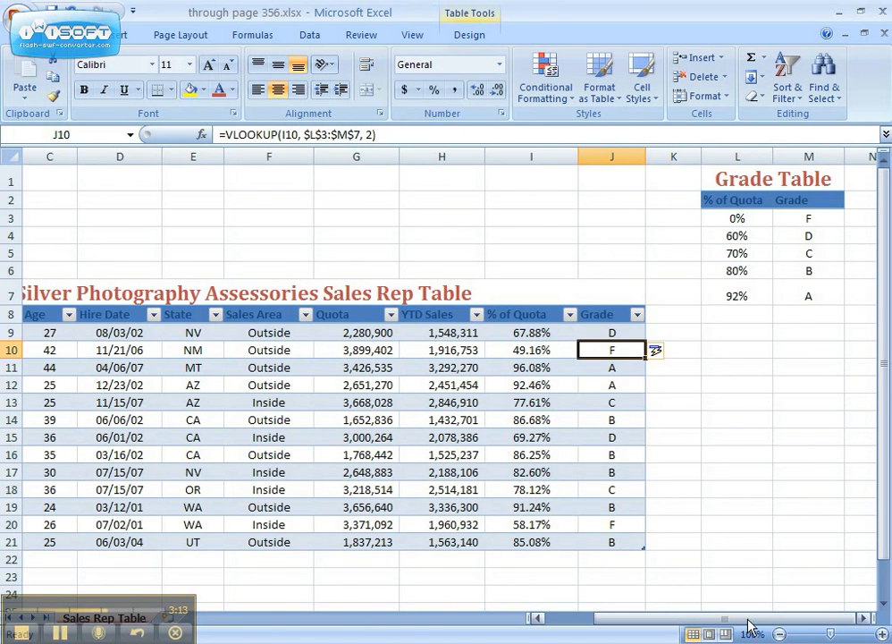
Select cell A23 below the Sales Rep Table
left_click_drag(682, 623, 602, 620)
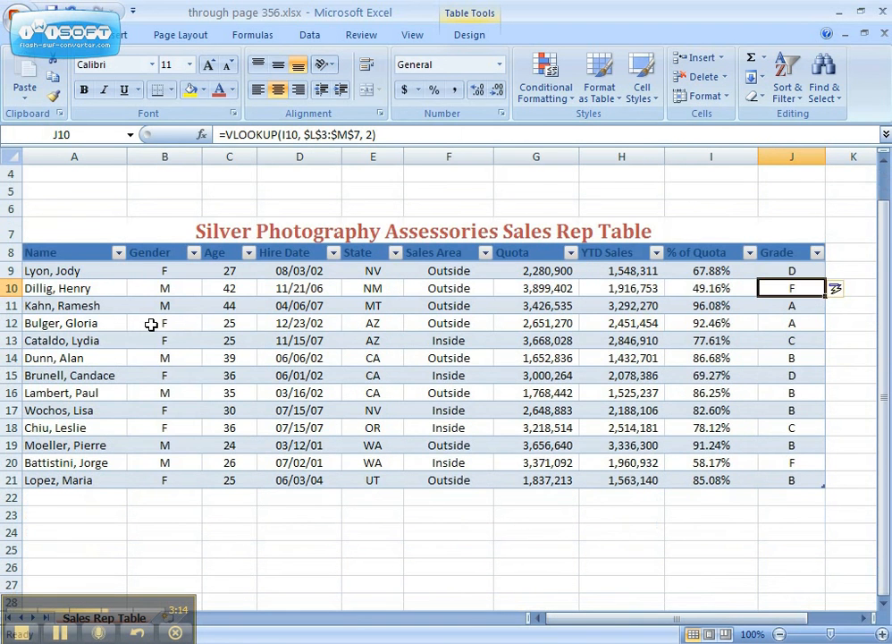
scroll(145, 179, "down", 2)
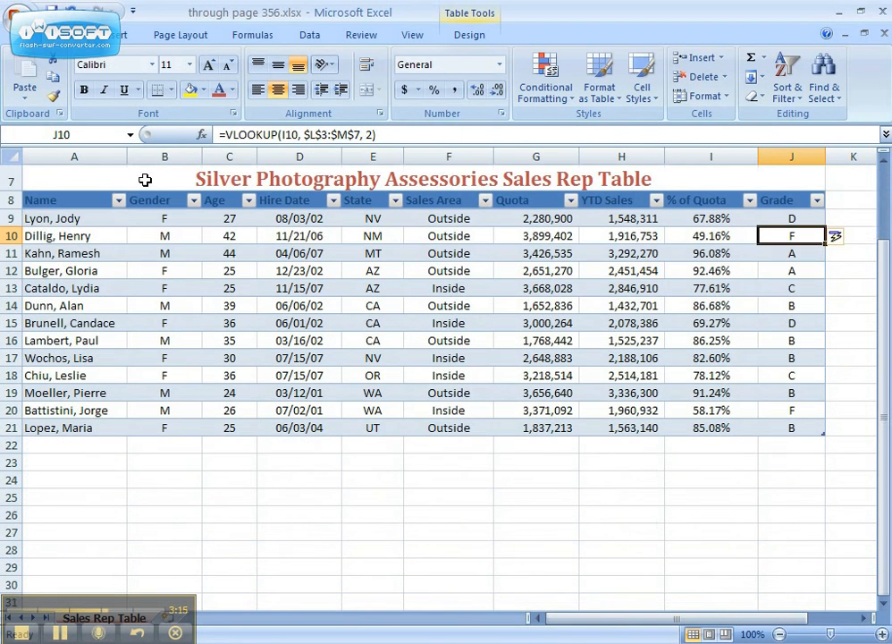
left_click(88, 474)
left_click(99, 457)
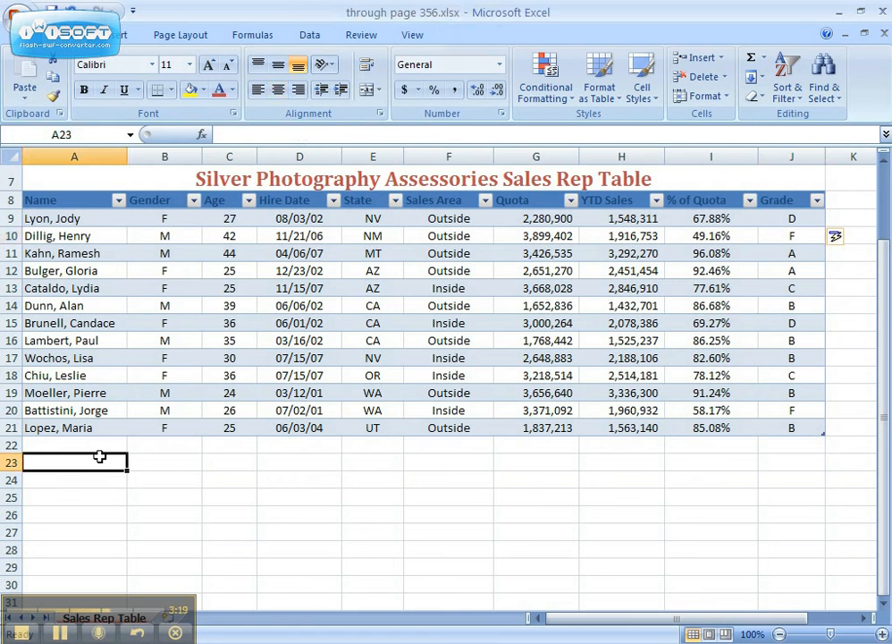